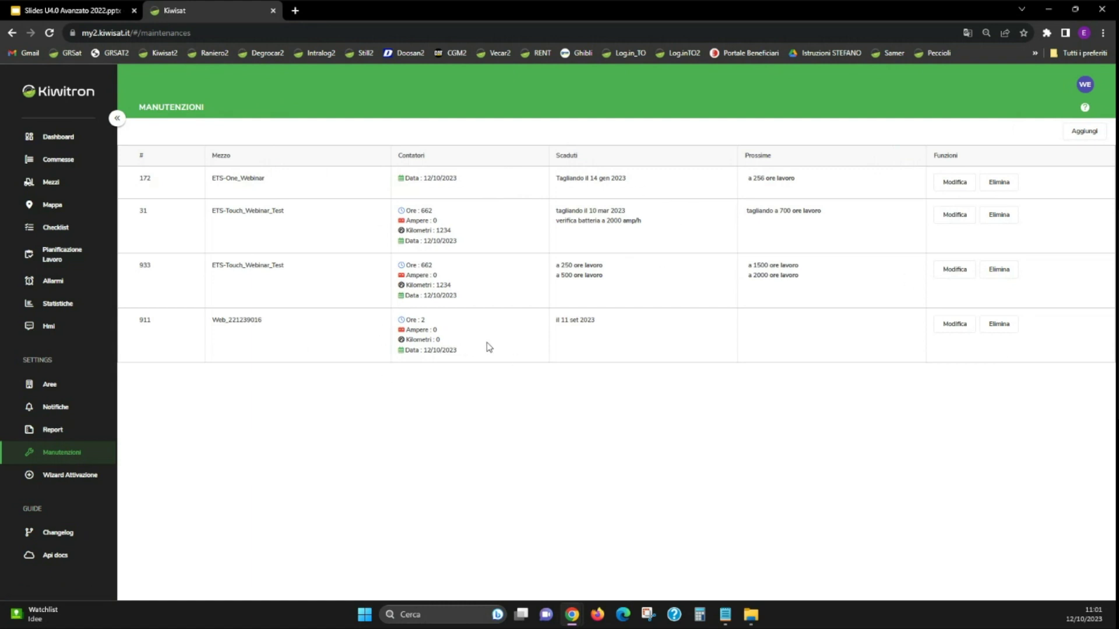
Step: From the Manutenzioni list, open a blank Inserisci manutenzione form for a new maintenance plan
left_click(1084, 132)
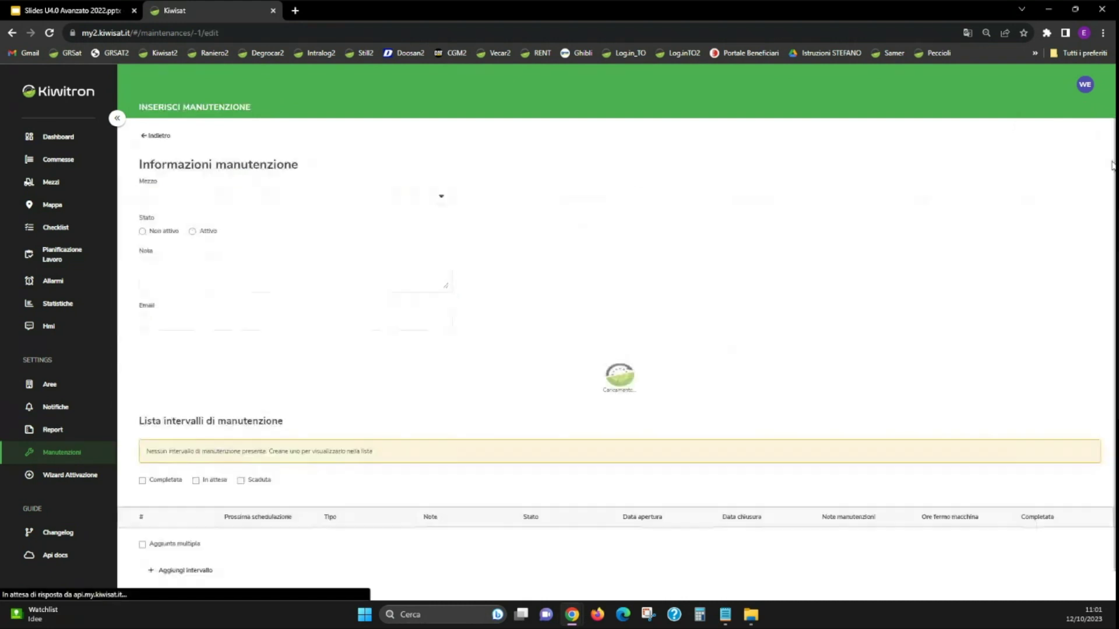
Step: Assign the plan to vehicle ETSA1_220720738 and set its state to Attivo
left_click(441, 197)
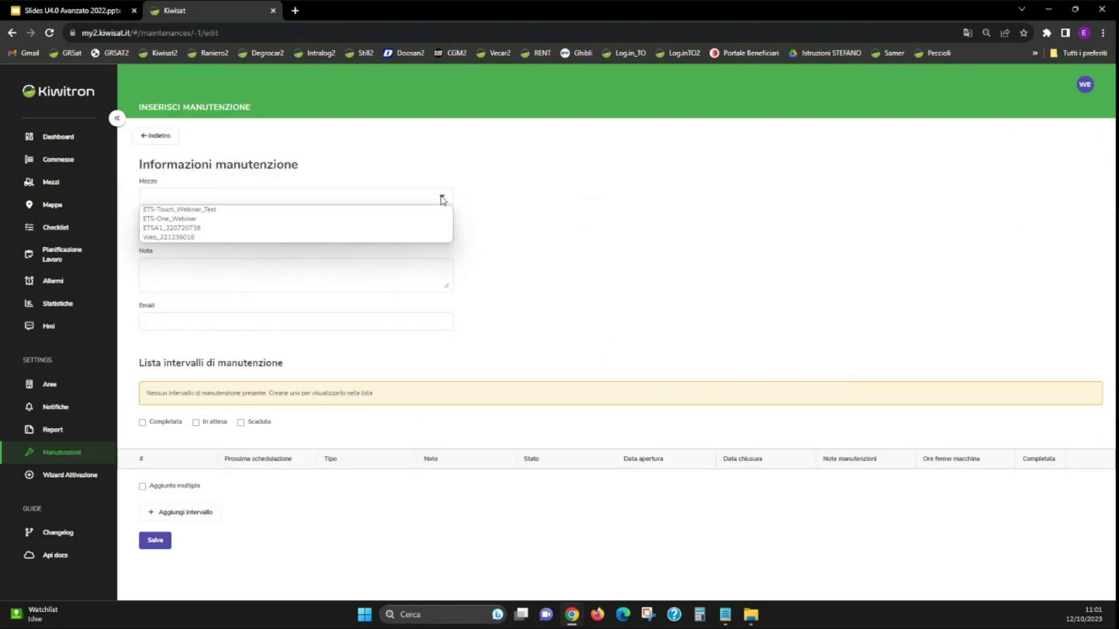
left_click(257, 232)
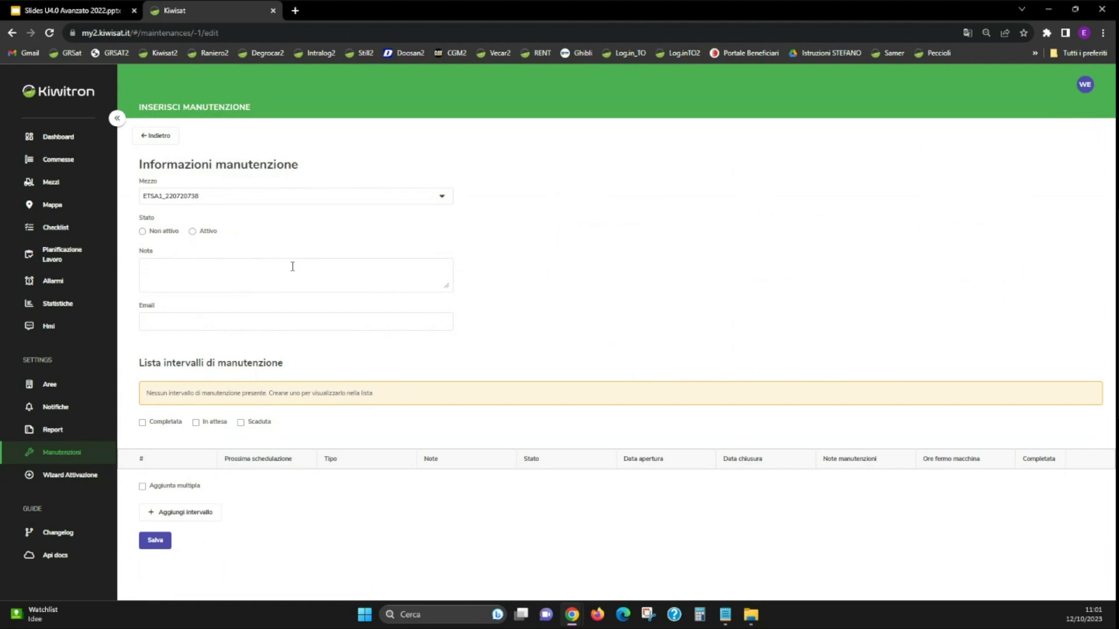
left_click(200, 235)
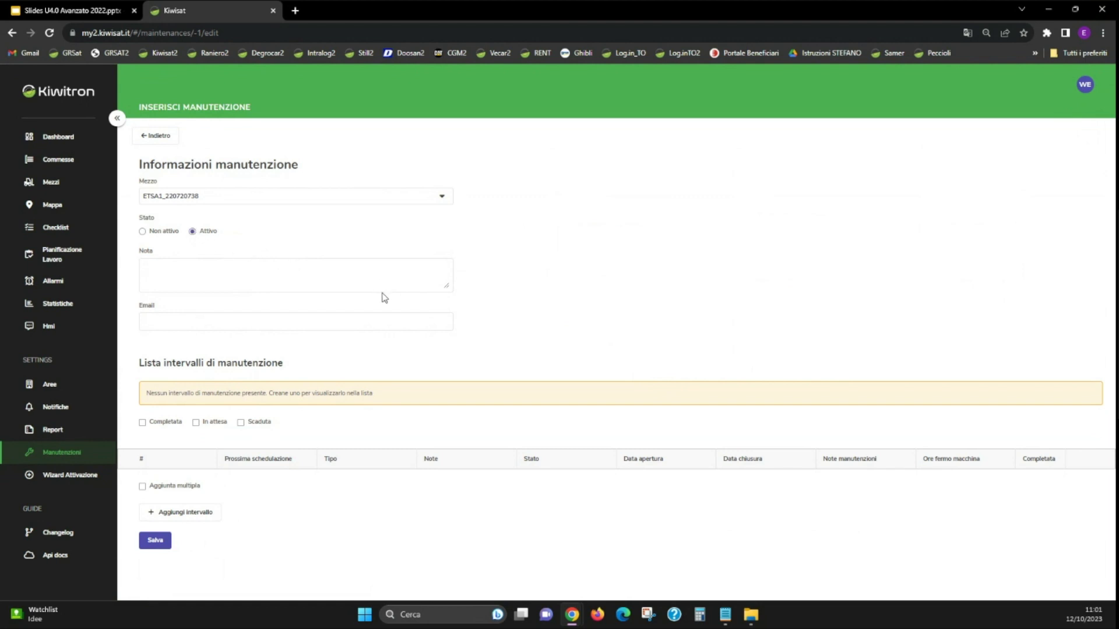
Step: Enter the note '1 Tagliando' and fill in the contact e-mail address
left_click(284, 269)
type("T")
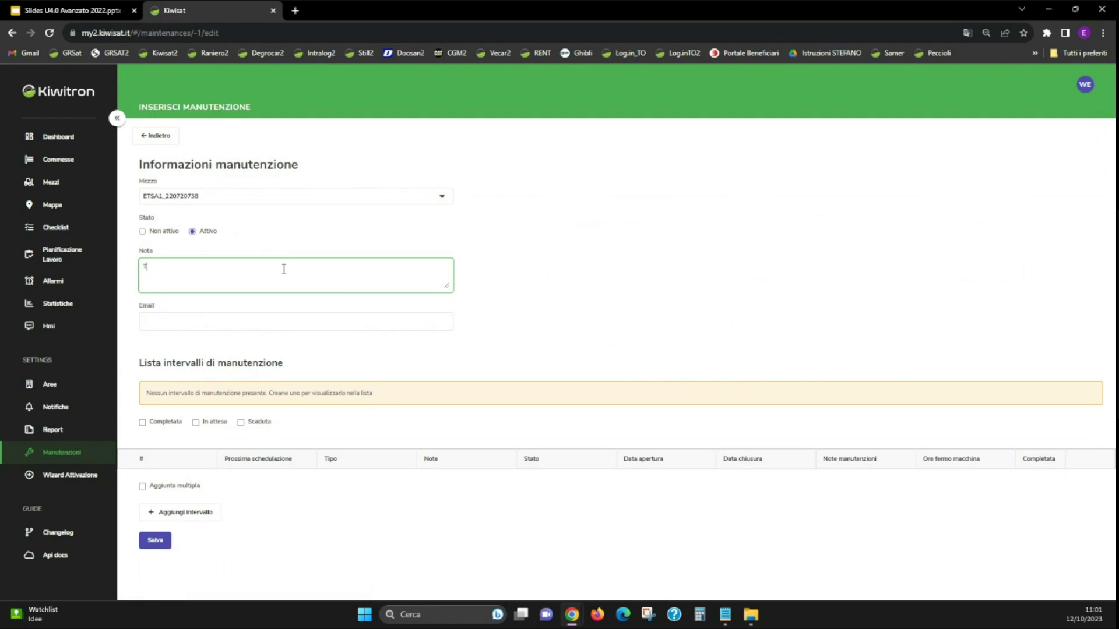
type("agliando")
key("Left")
type("1")
left_click(250, 322)
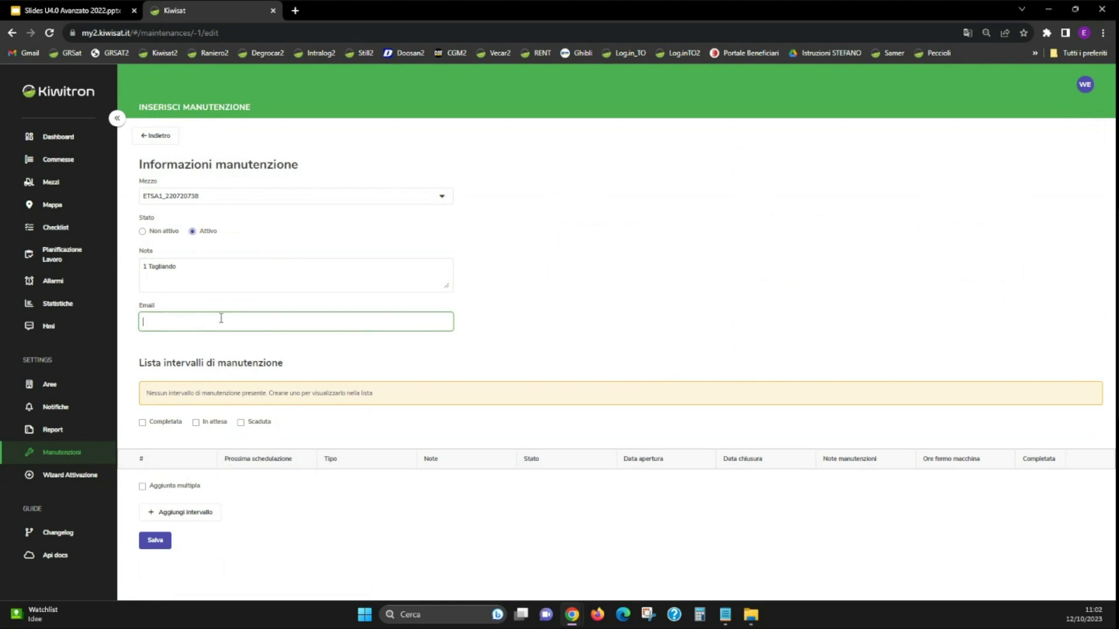
Step: Add a service-date interval with the next scheduled date 12/01/2024
left_click(171, 517)
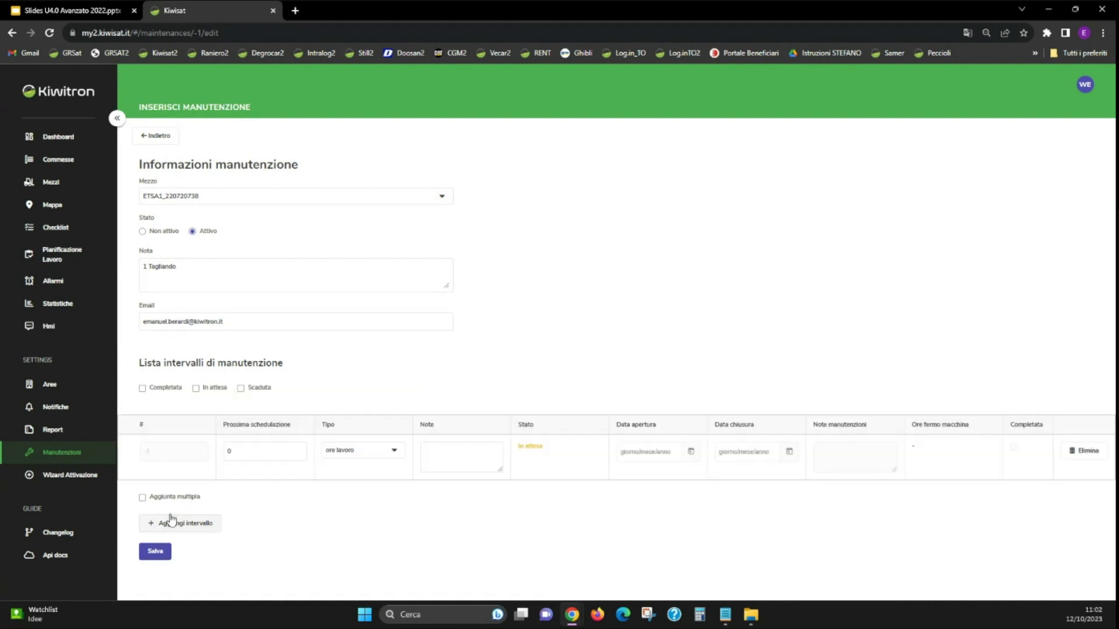
left_click(395, 453)
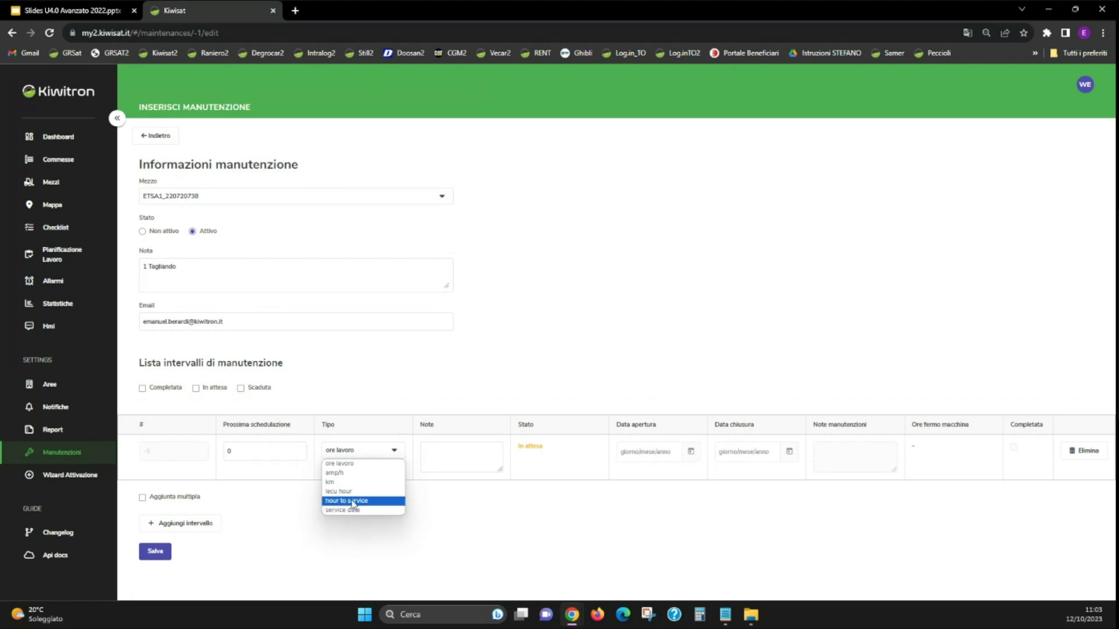
left_click(349, 510)
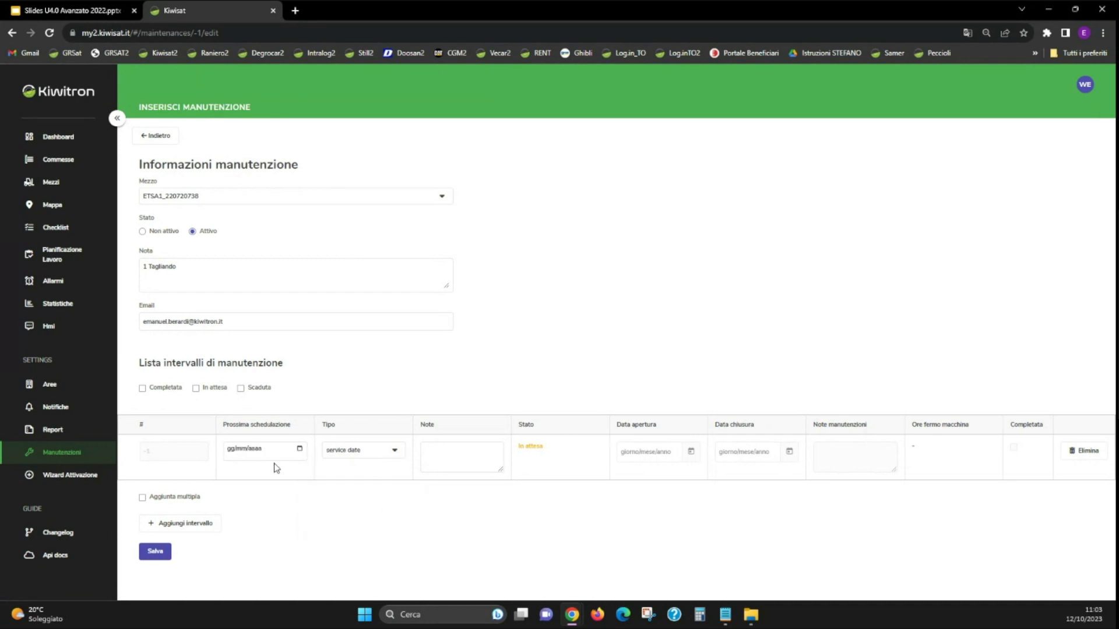
left_click(229, 450)
type("12/")
type("01/000")
type("2024")
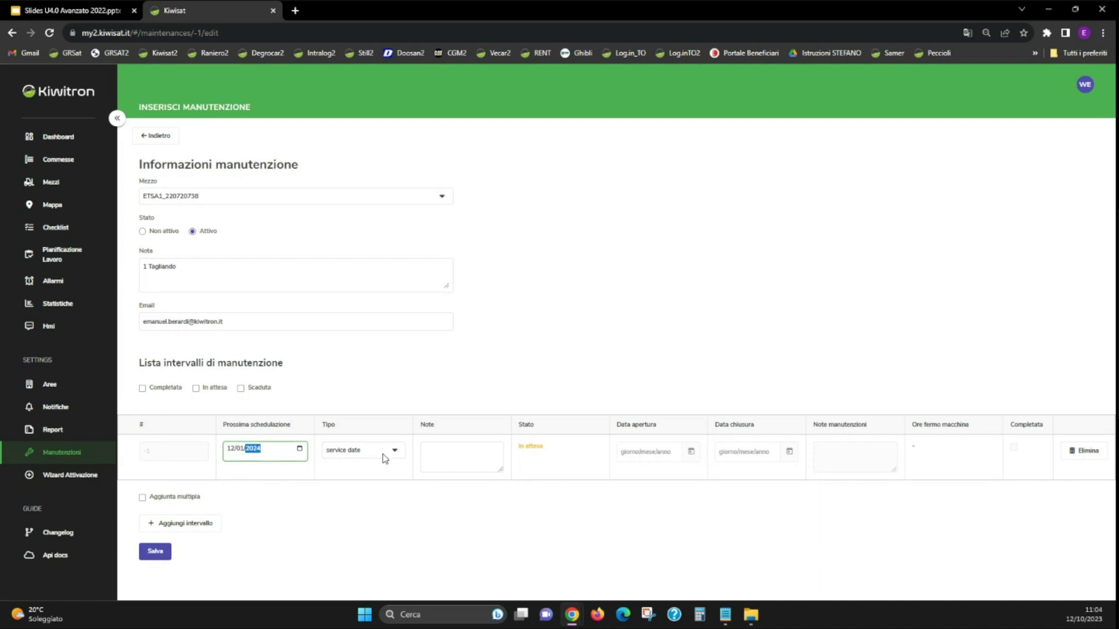
Step: Give the interval the note '1 tagliando, controllo cinghie' with 'controllo catena' on a new line
left_click(474, 453)
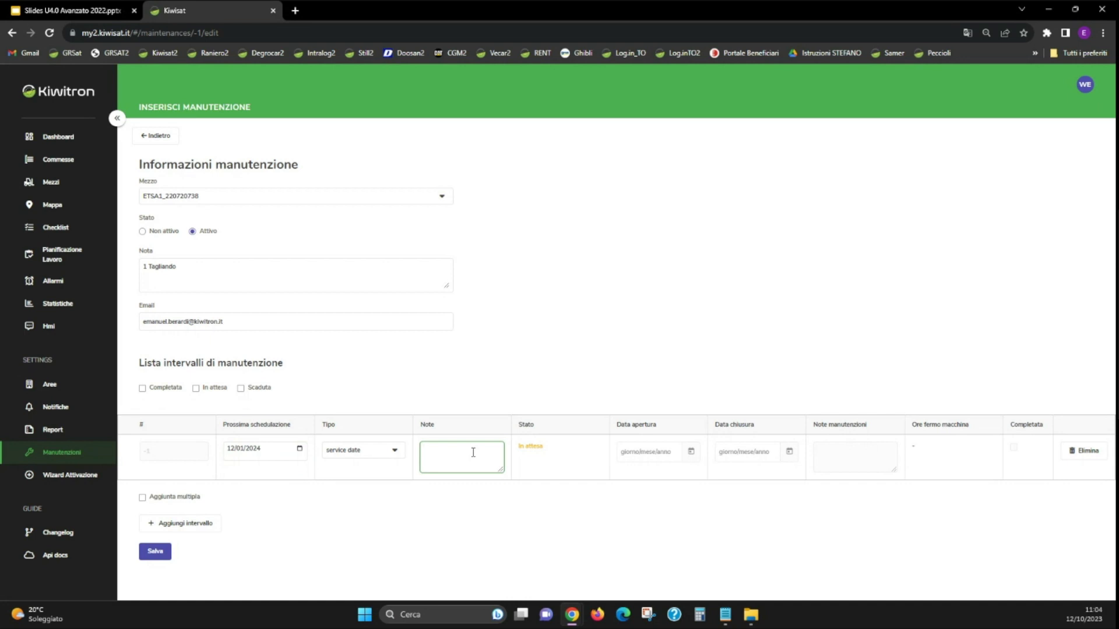
type("1")
type(" taglian")
type("do")
type("controllo")
type(" cir")
type("ghie")
key("Return")
type("controllo catena")
Step: Add another service-date interval for 12/01/2025 with note '2', then save the ETSA1_220720738 plan
left_click(169, 527)
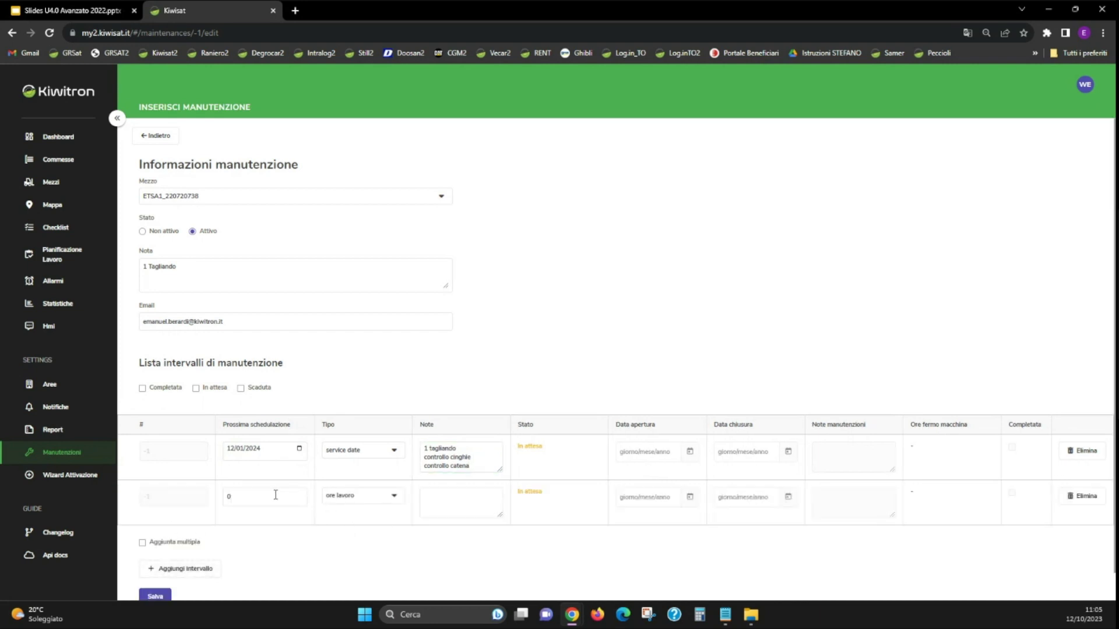
left_click(278, 496)
left_click(361, 495)
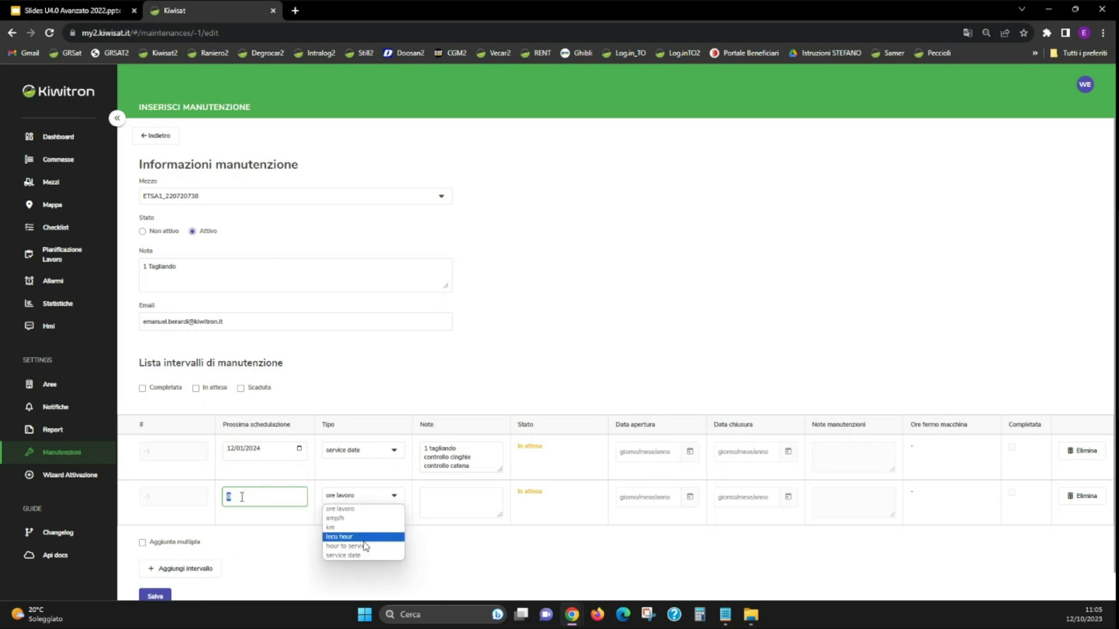
left_click(362, 554)
left_click(240, 495)
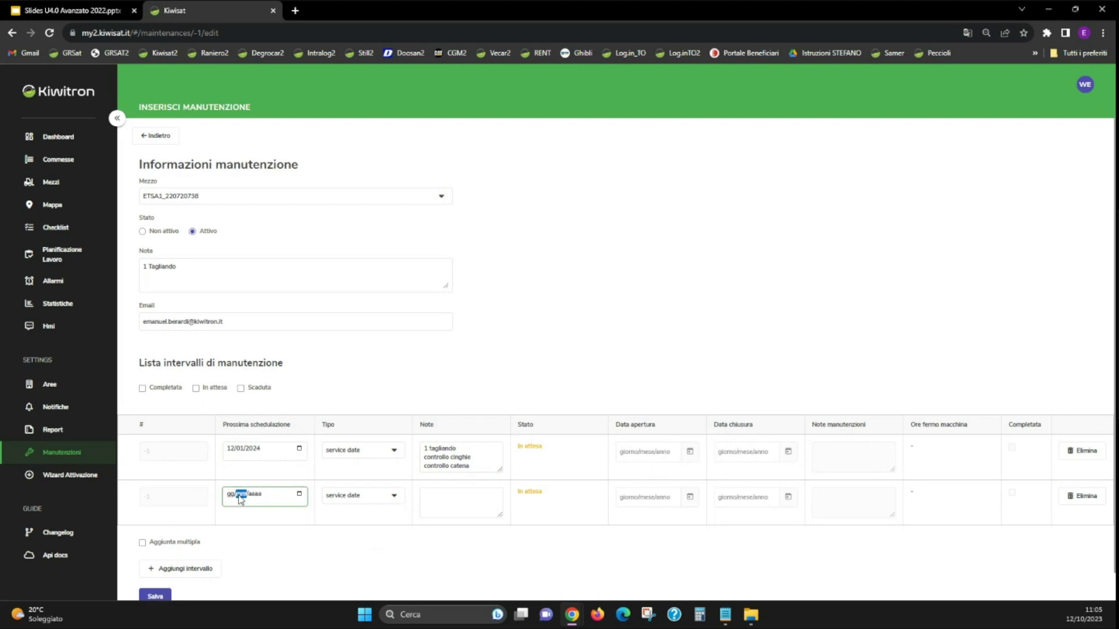
left_click(229, 494)
type("12/")
type("01/000")
type("2025")
left_click(437, 502)
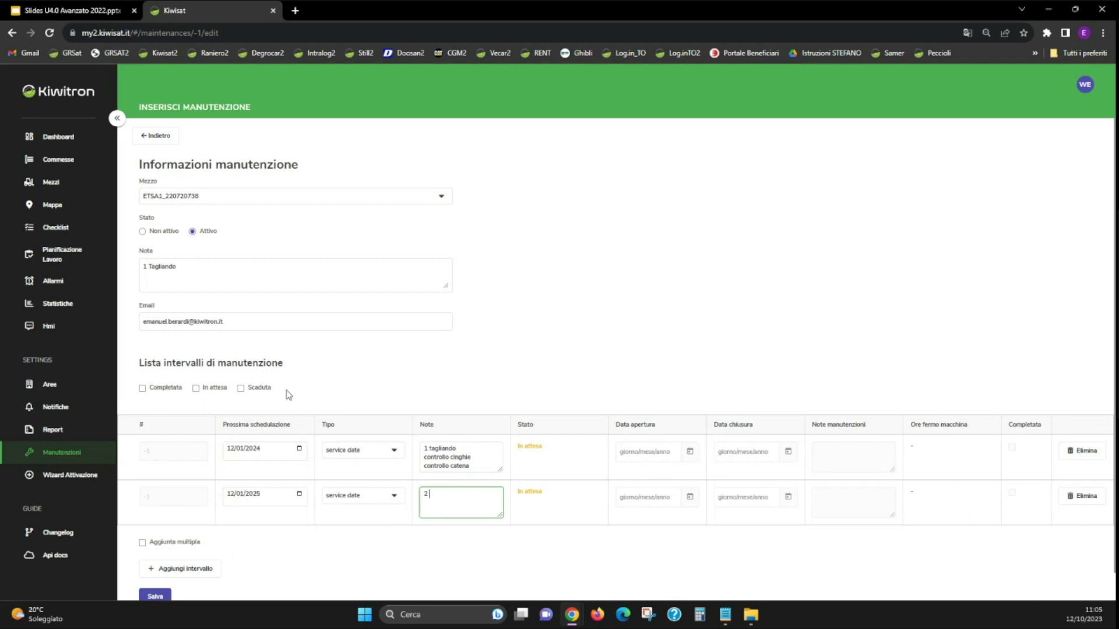
left_click(153, 595)
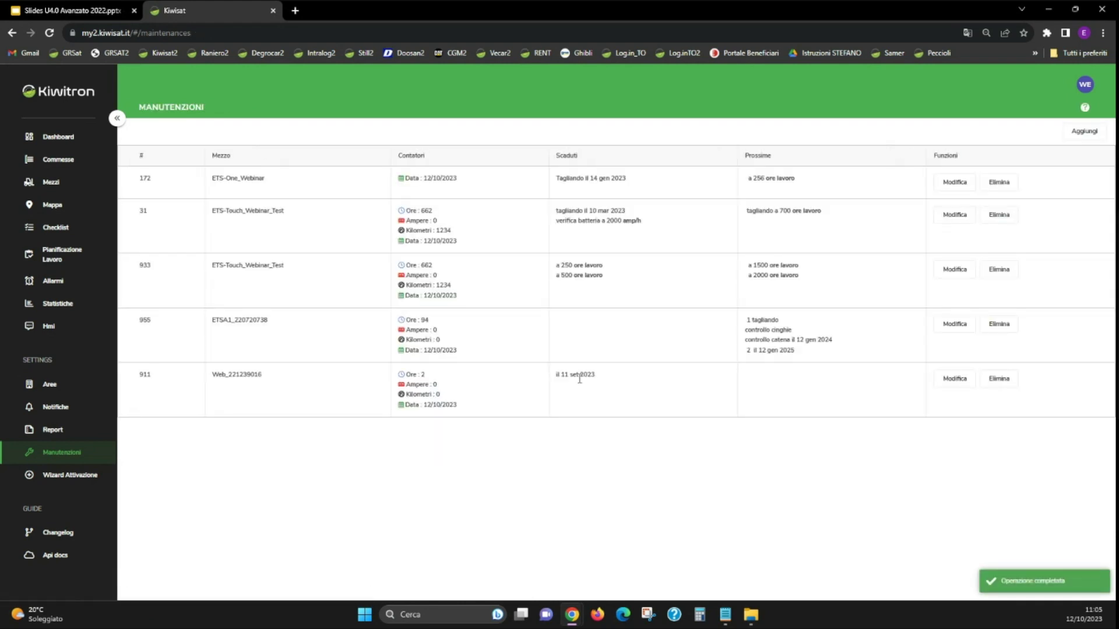
Step: From Mezzi, complete the overdue tagliando and battery check for ETS-Touch_Webinar_Test and save
left_click(51, 184)
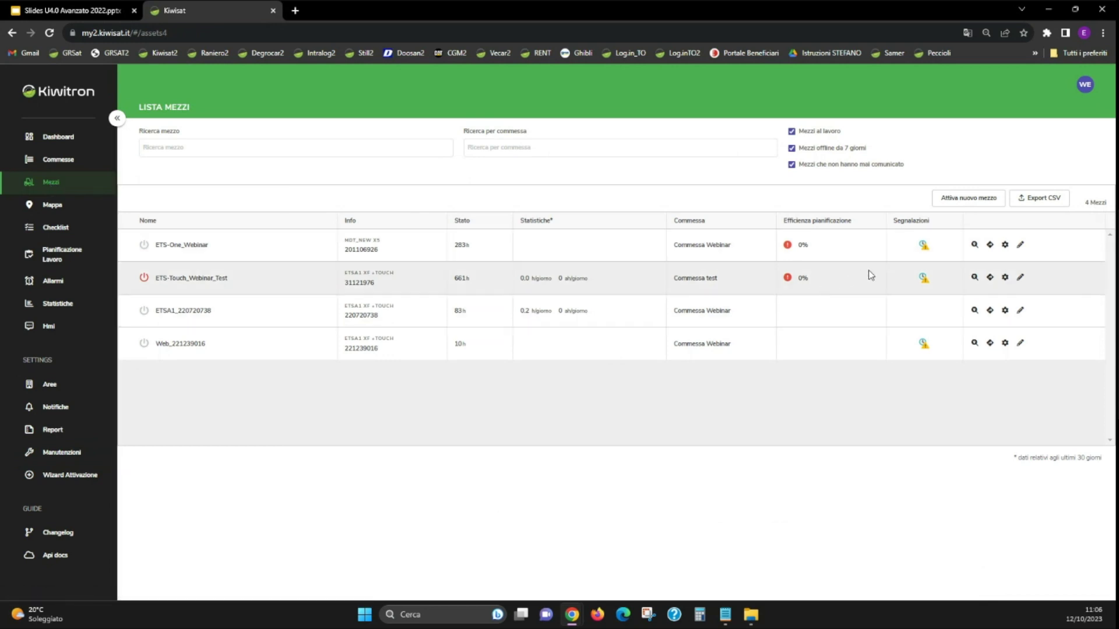
left_click(921, 279)
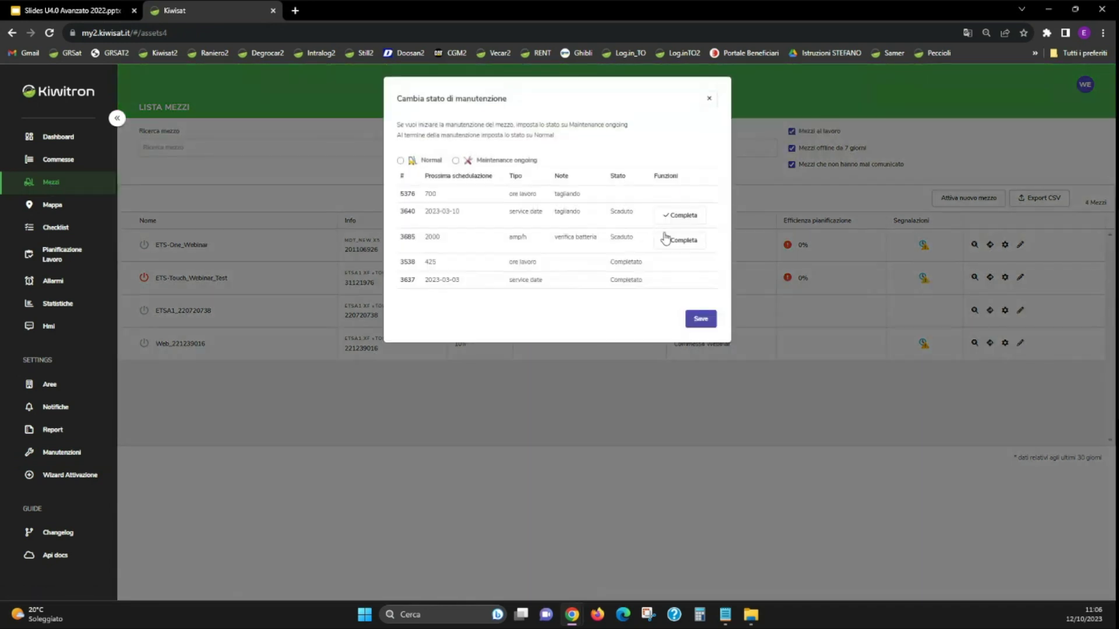
left_click(680, 216)
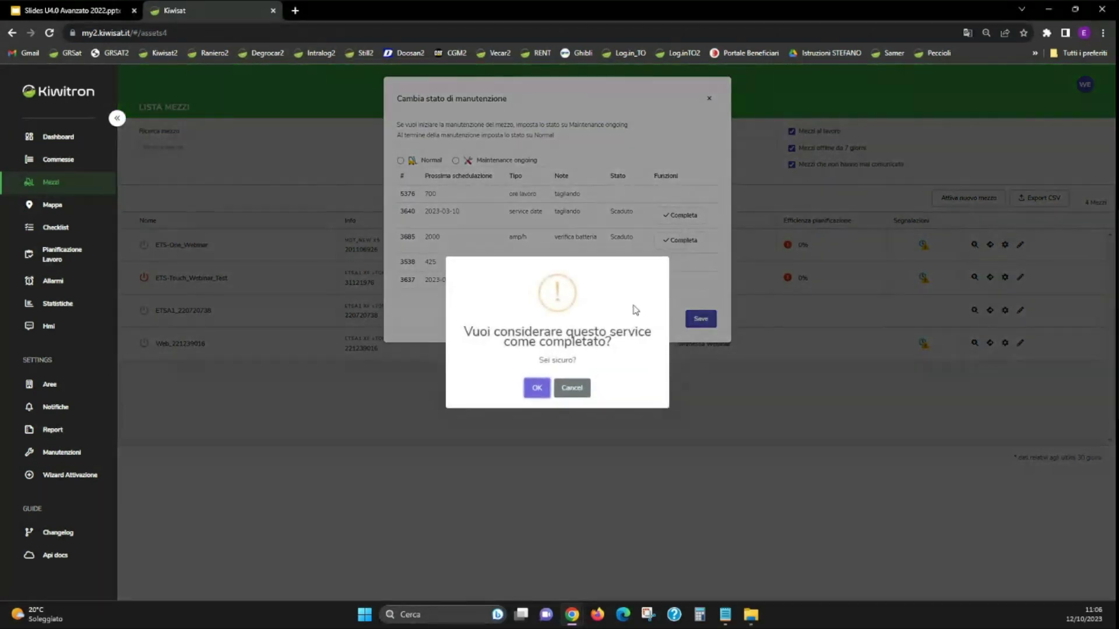
left_click(537, 388)
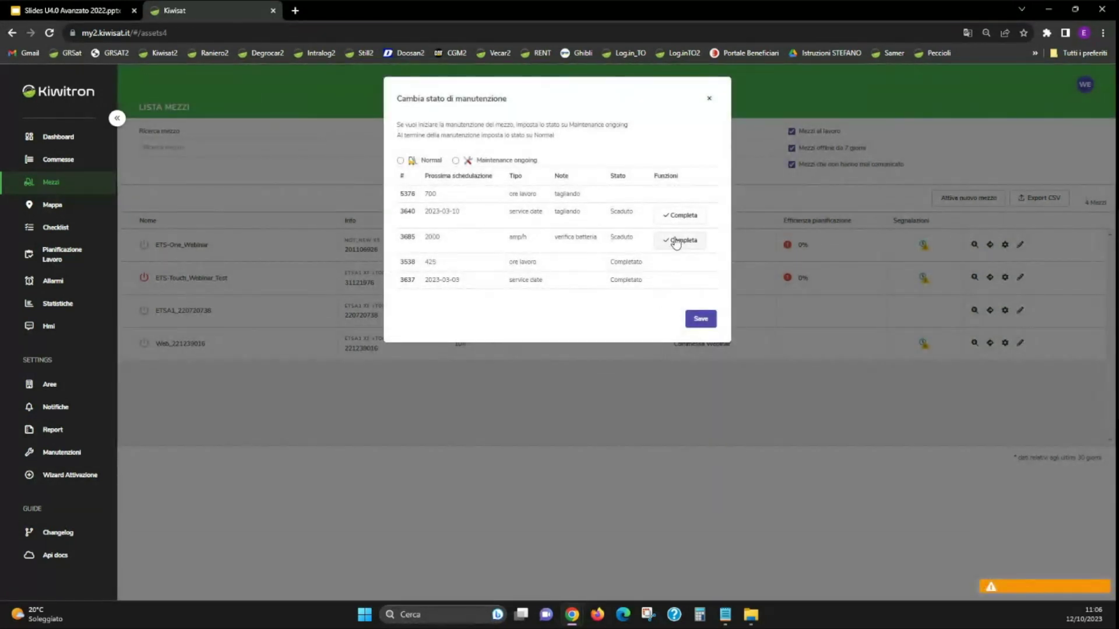
left_click(676, 244)
left_click(537, 388)
left_click(701, 320)
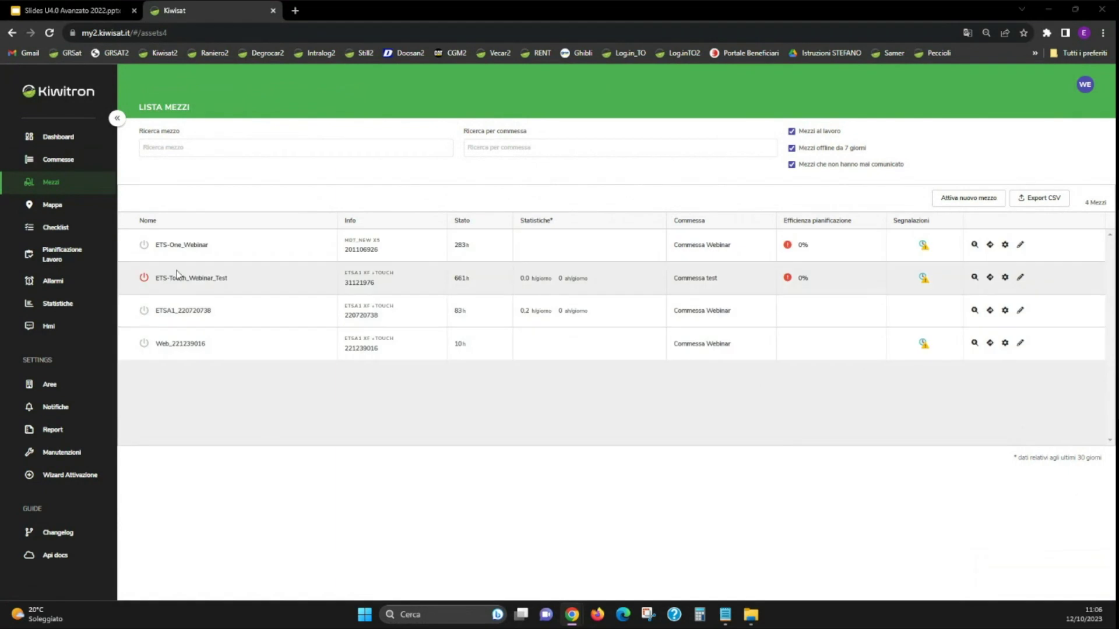